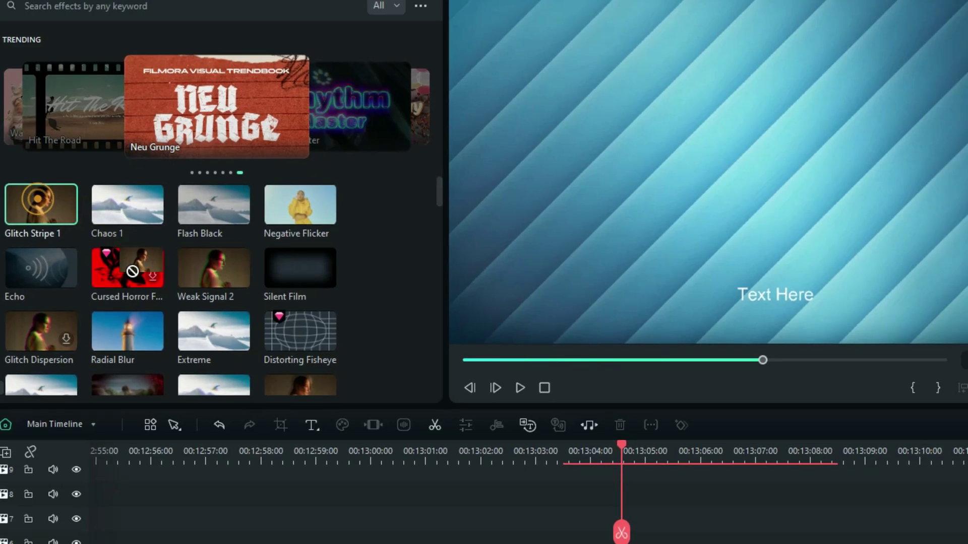
Place the Glitch Stripe 1 effect above the Text Here title, and the Narrow effect above the title clip over Snapshot_255.
{"action": "left_click_drag", "start_coordinate": [43, 205], "coordinate": [294, 414]}
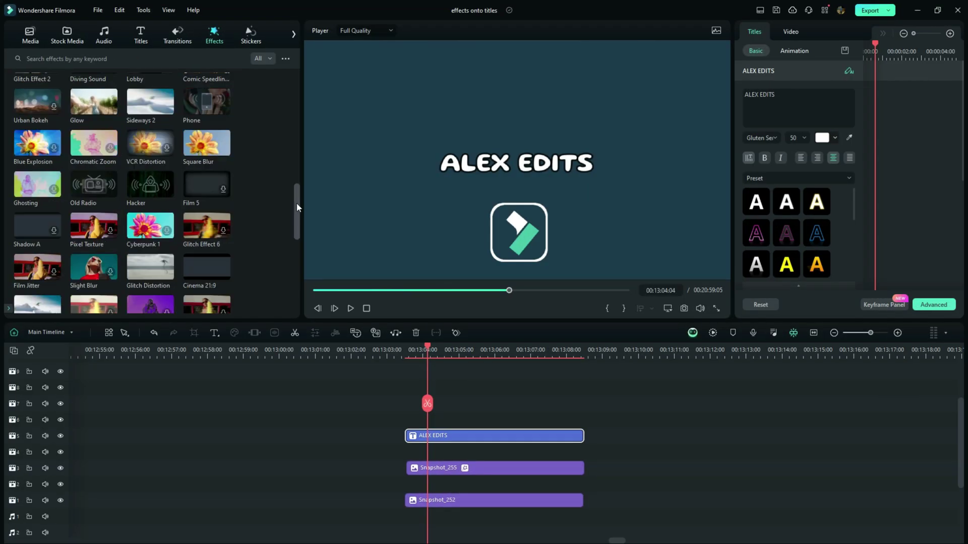
{"action": "left_click_drag", "start_coordinate": [296, 212], "coordinate": [296, 254]}
{"action": "left_click_drag", "start_coordinate": [86, 255], "coordinate": [411, 437]}
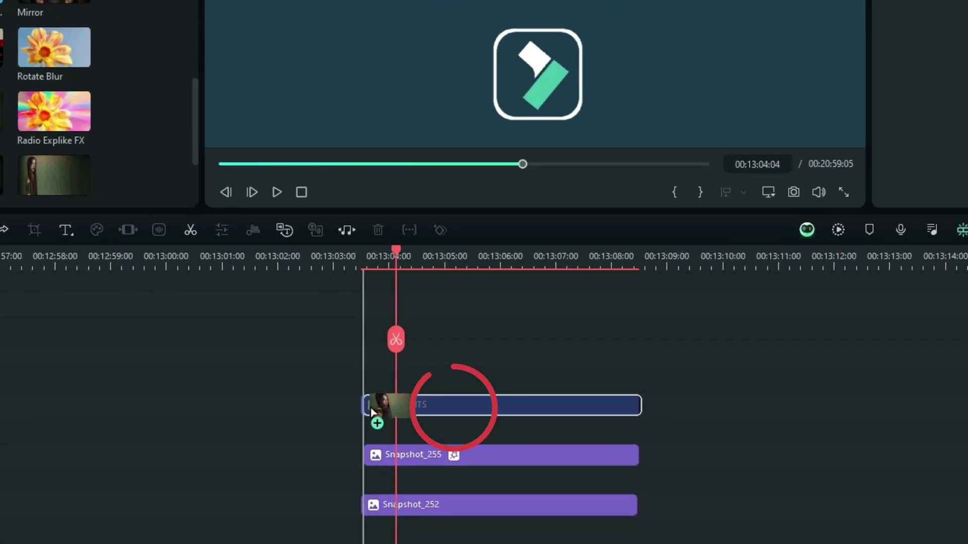
{"action": "left_click_drag", "start_coordinate": [371, 410], "coordinate": [369, 389]}
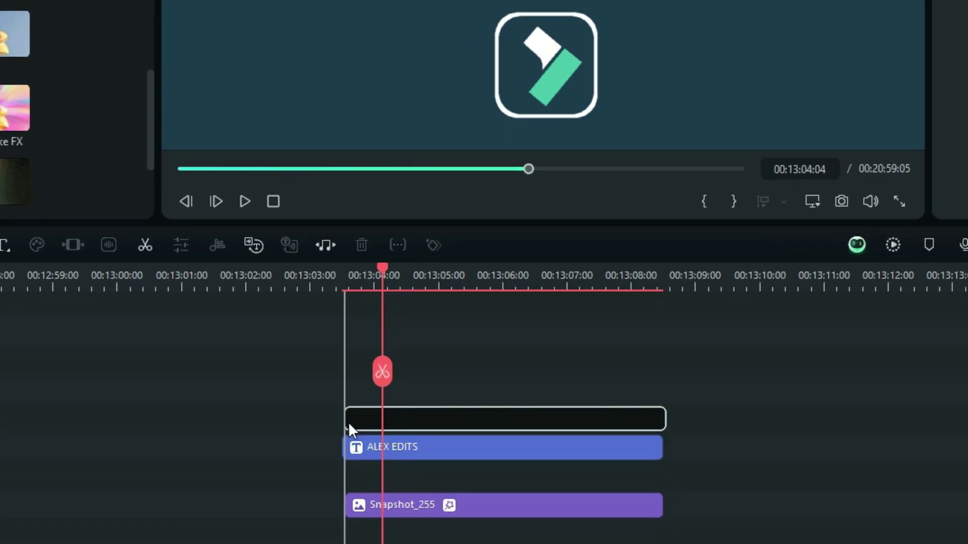
{"action": "left_click_drag", "start_coordinate": [349, 427], "coordinate": [387, 348]}
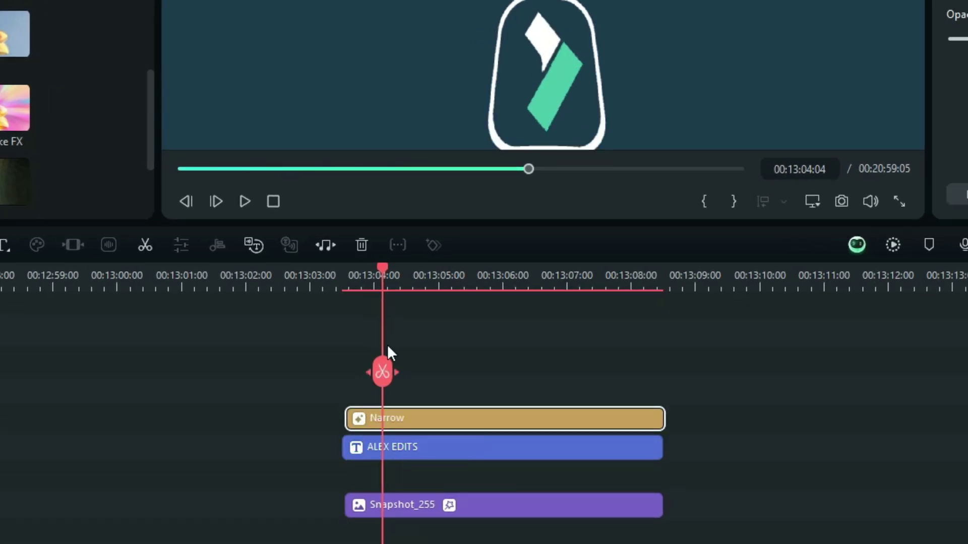
{"action": "left_click", "coordinate": [404, 286]}
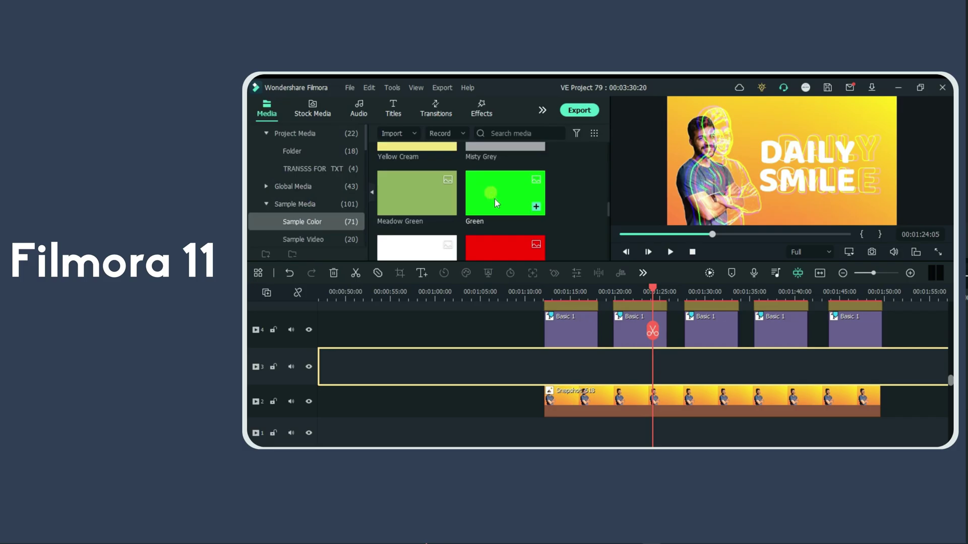
Add the Green sample color on the empty track between the snapshot and the Basic 1 titles, spanning the snapshot's length.
{"action": "left_click_drag", "start_coordinate": [505, 193], "coordinate": [881, 374]}
{"action": "scroll", "coordinate": [698, 347], "scroll_direction": "up", "scroll_amount": 1}
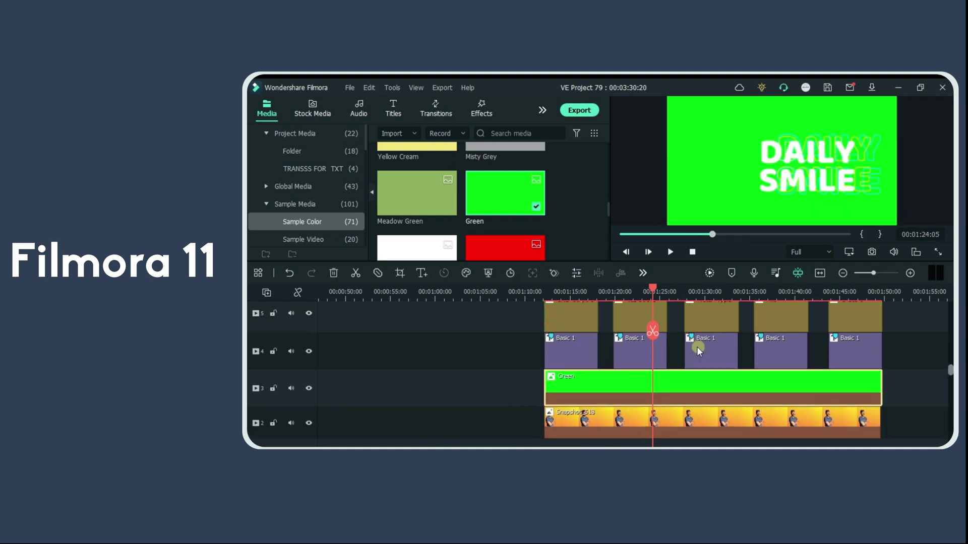
Export the green-backed title section of the timeline as a device video using the Custom preset.
{"action": "right_click", "coordinate": [510, 378]}
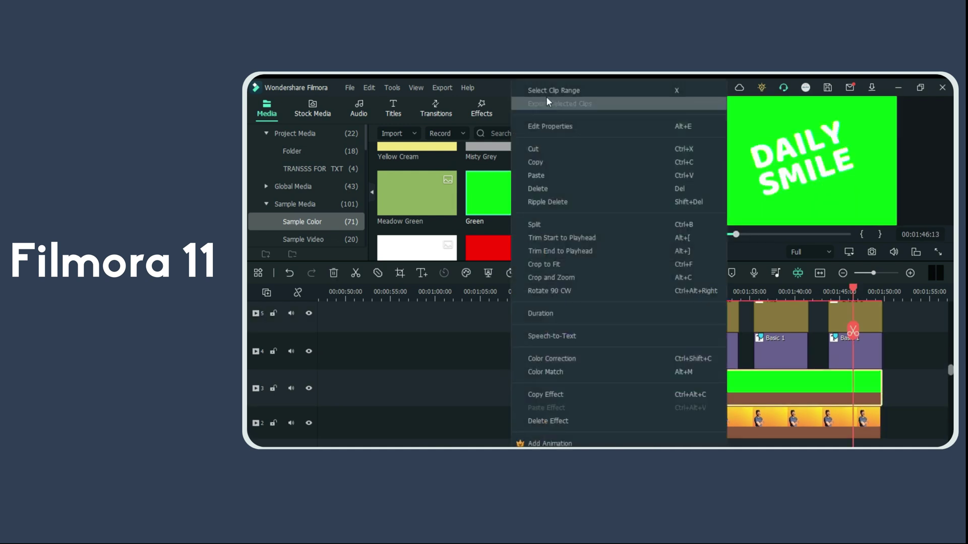
{"action": "left_click", "coordinate": [548, 91]}
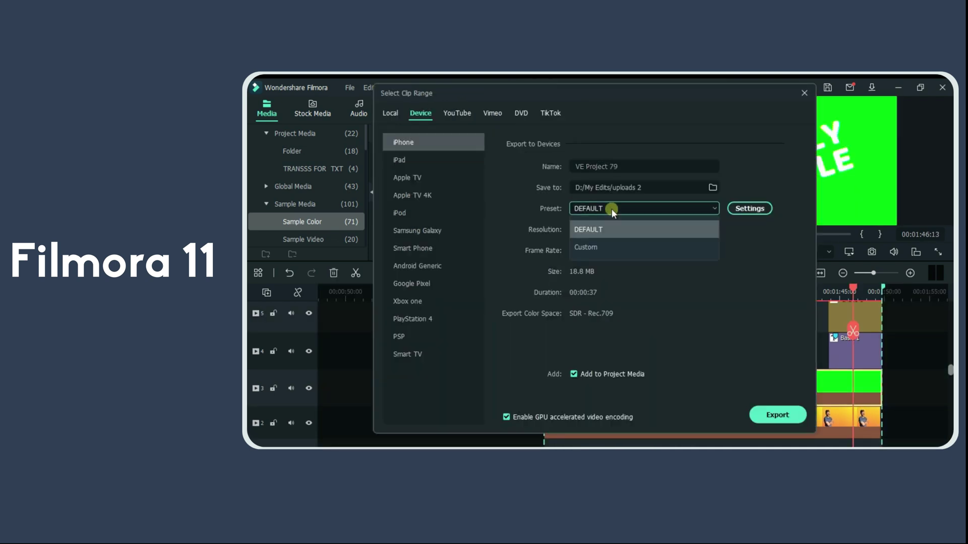
{"action": "left_click", "coordinate": [639, 242]}
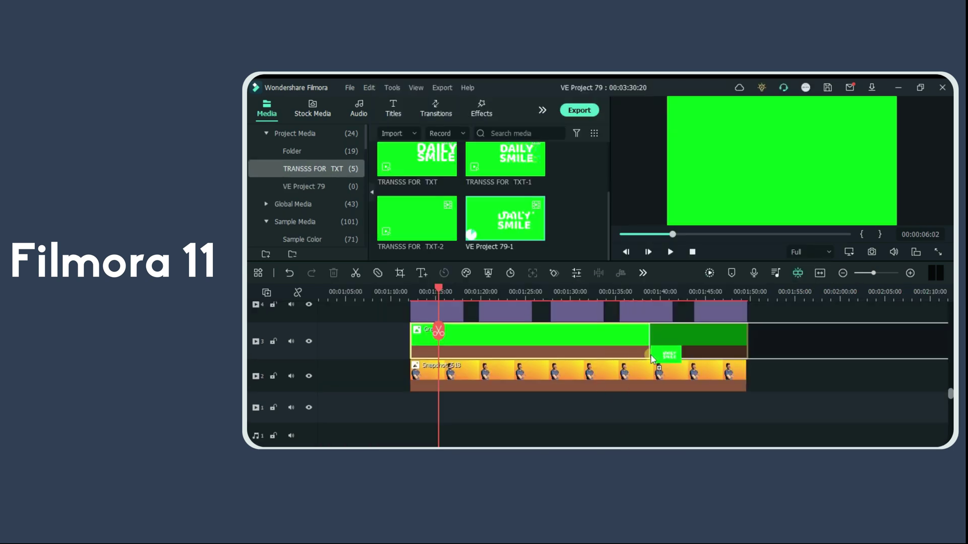
Place the exported VE Project 79-1 clip on the track above the snapshot and enable Chroma Key on it.
{"action": "left_click_drag", "start_coordinate": [652, 359], "coordinate": [444, 343]}
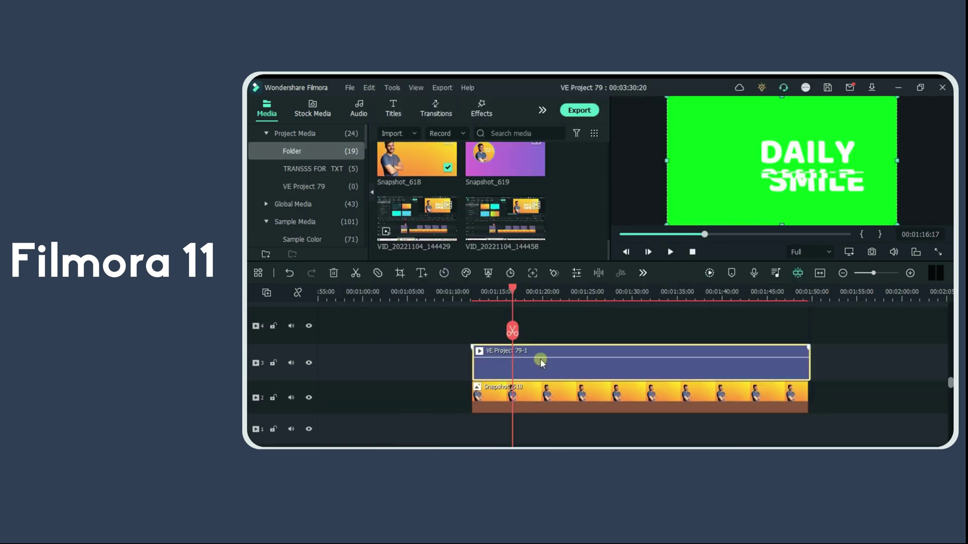
{"action": "double_click", "coordinate": [538, 360]}
{"action": "scroll", "coordinate": [313, 173], "scroll_direction": "down", "scroll_amount": 2}
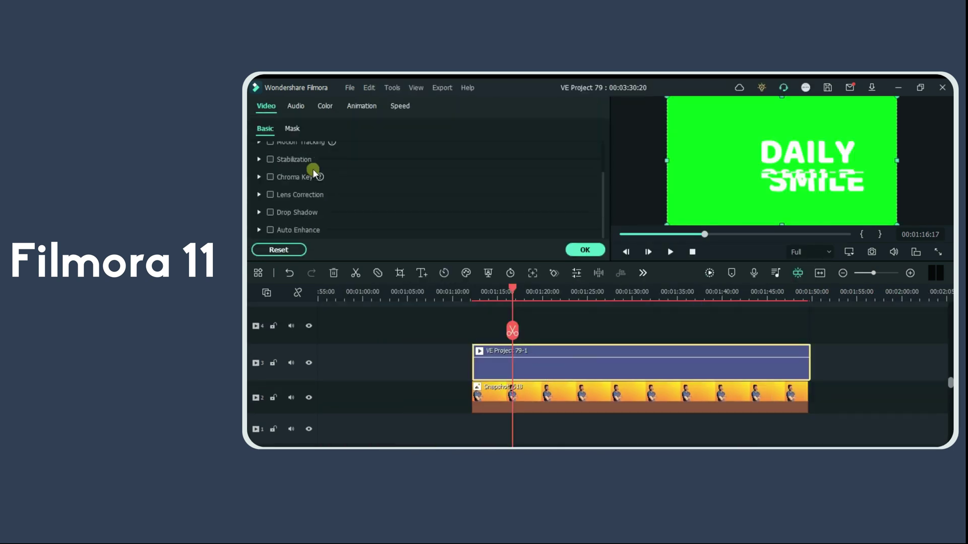
{"action": "left_click", "coordinate": [271, 177]}
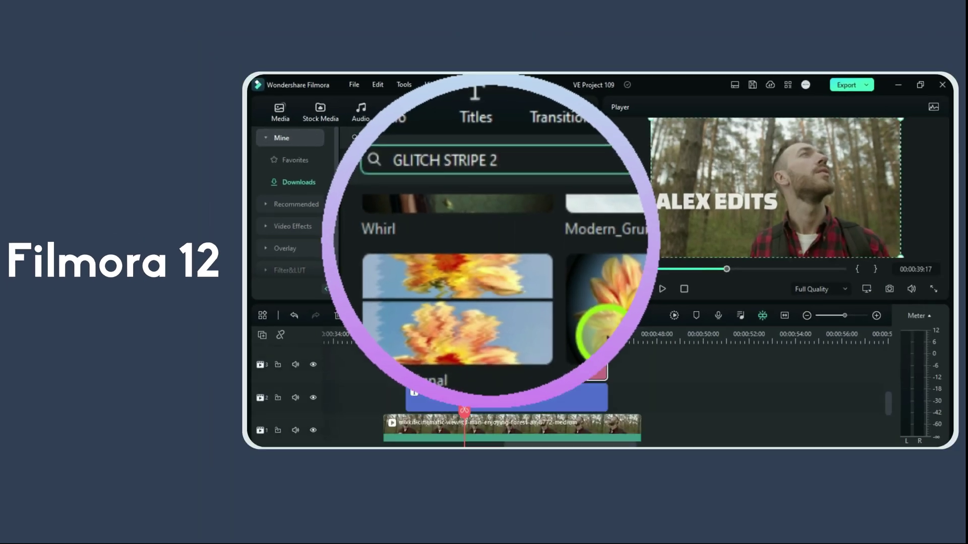
Apply the Glitch Stripe 2 effect to the adjustment layer and shrink the layer in the preview to fit around the title text.
{"action": "left_click", "coordinate": [361, 213]}
{"action": "left_click_drag", "start_coordinate": [361, 213], "coordinate": [418, 379]}
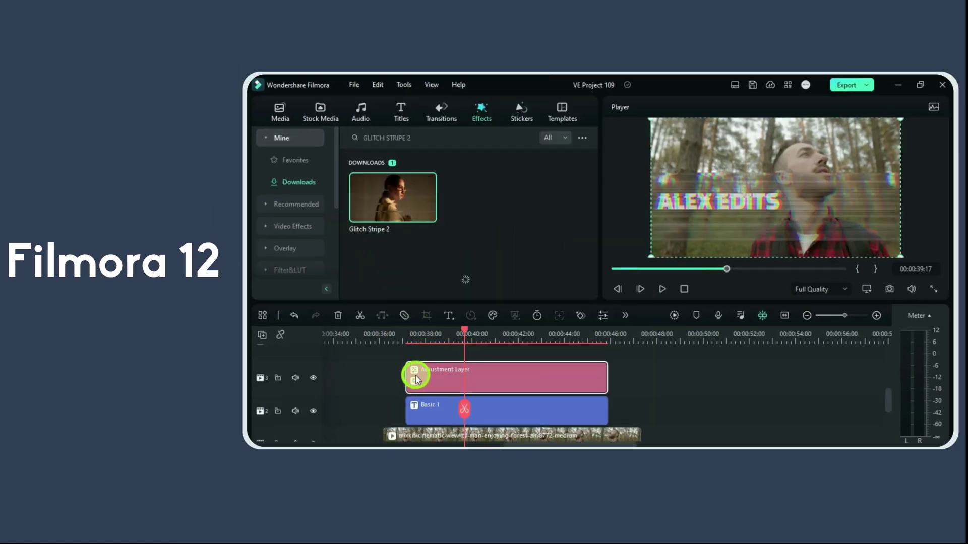
{"action": "double_click", "coordinate": [417, 379]}
{"action": "left_click", "coordinate": [778, 129]}
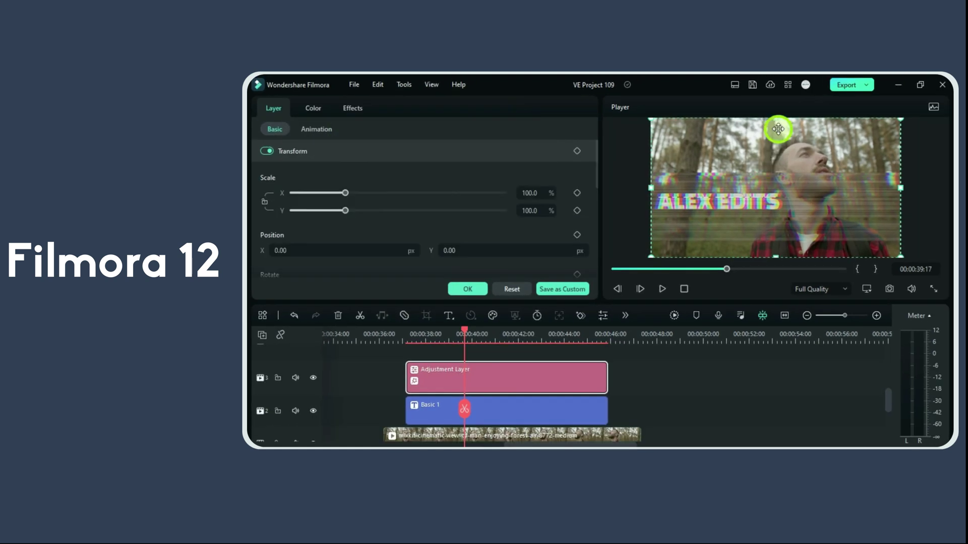
{"action": "left_click_drag", "start_coordinate": [775, 119], "coordinate": [776, 190]}
{"action": "left_click_drag", "start_coordinate": [776, 256], "coordinate": [775, 212]}
{"action": "left_click_drag", "start_coordinate": [900, 201], "coordinate": [780, 223]}
{"action": "left_click_drag", "start_coordinate": [715, 190], "coordinate": [716, 192]}
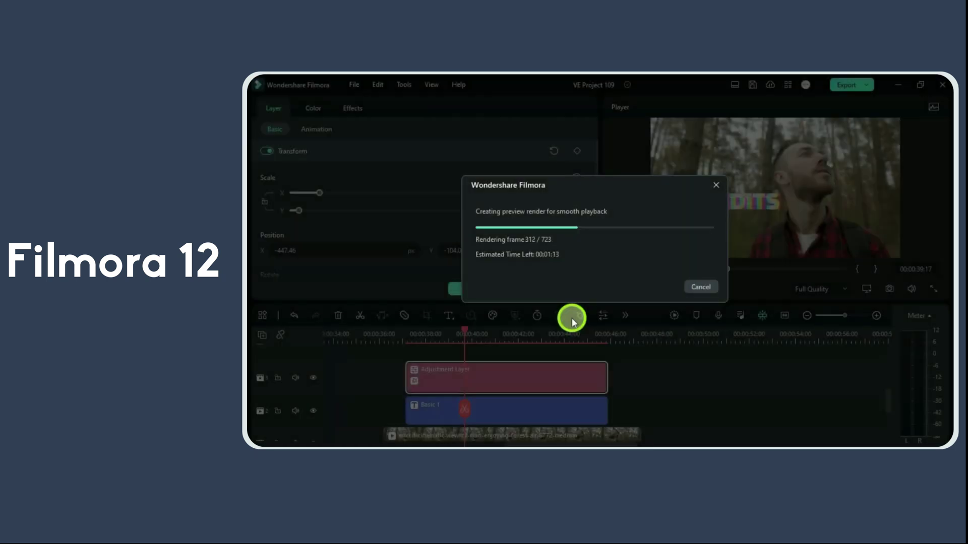
{"action": "left_click", "coordinate": [715, 185]}
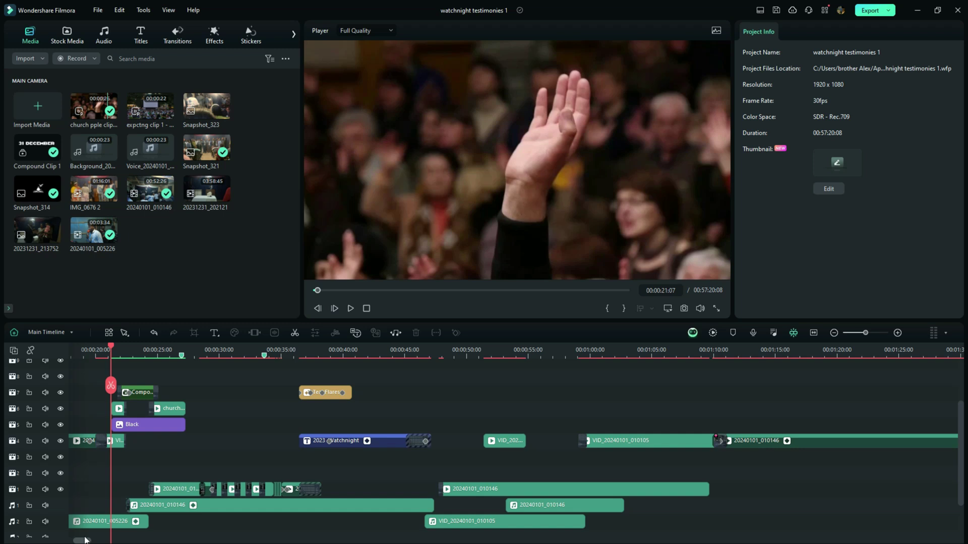
Render the timeline preview around Compound Clip 1 and play that section back from its start.
{"action": "scroll", "coordinate": [43, 539], "scroll_direction": "up", "scroll_amount": 2}
{"action": "scroll", "coordinate": [43, 538], "scroll_direction": "down", "scroll_amount": 1}
{"action": "scroll", "coordinate": [43, 538], "scroll_direction": "up", "scroll_amount": 1}
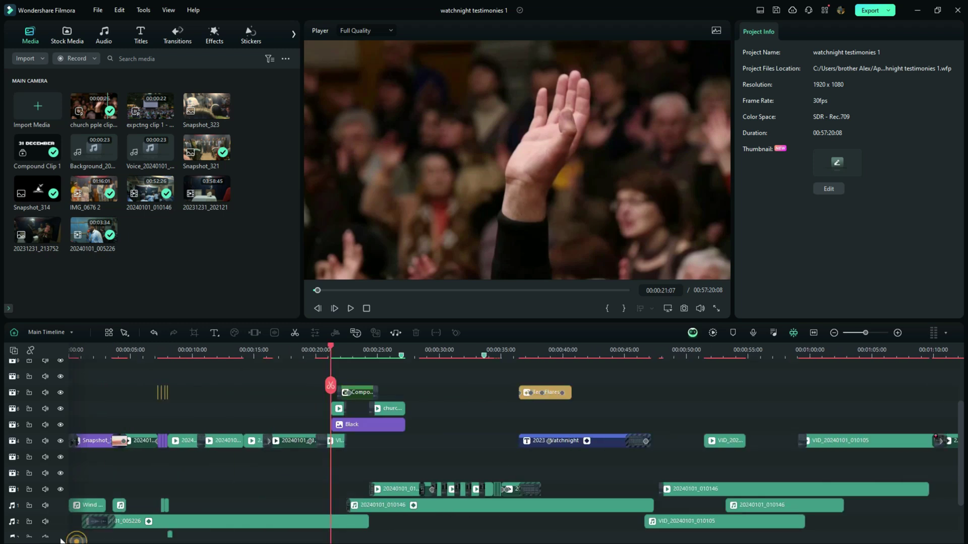
{"action": "scroll", "coordinate": [360, 352], "scroll_direction": "up", "scroll_amount": 3}
{"action": "scroll", "coordinate": [568, 467], "scroll_direction": "up", "scroll_amount": 2}
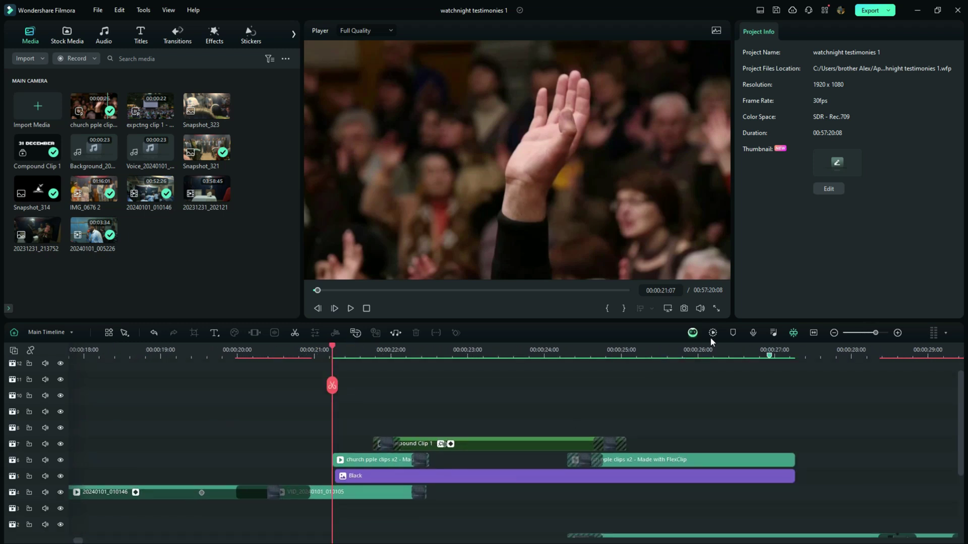
{"action": "left_click", "coordinate": [713, 333]}
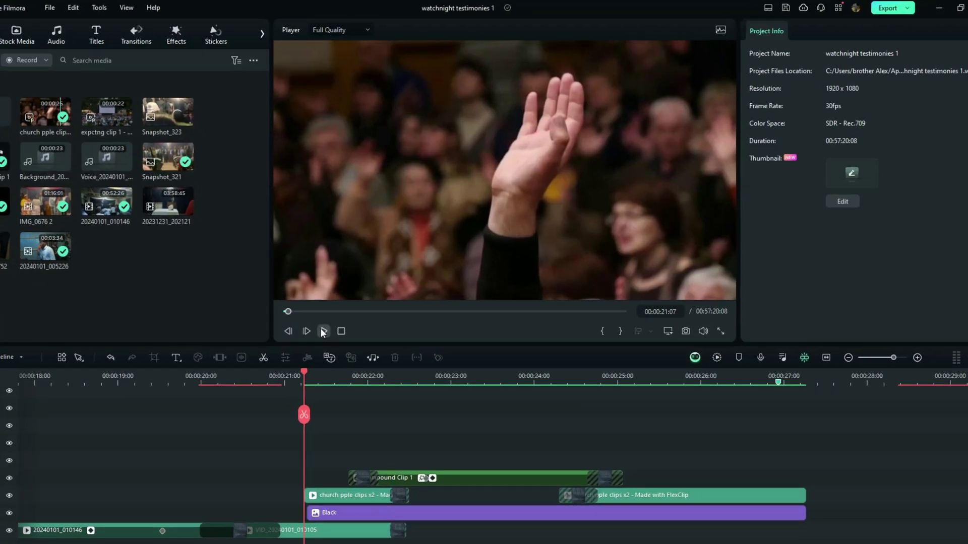
{"action": "left_click", "coordinate": [352, 308]}
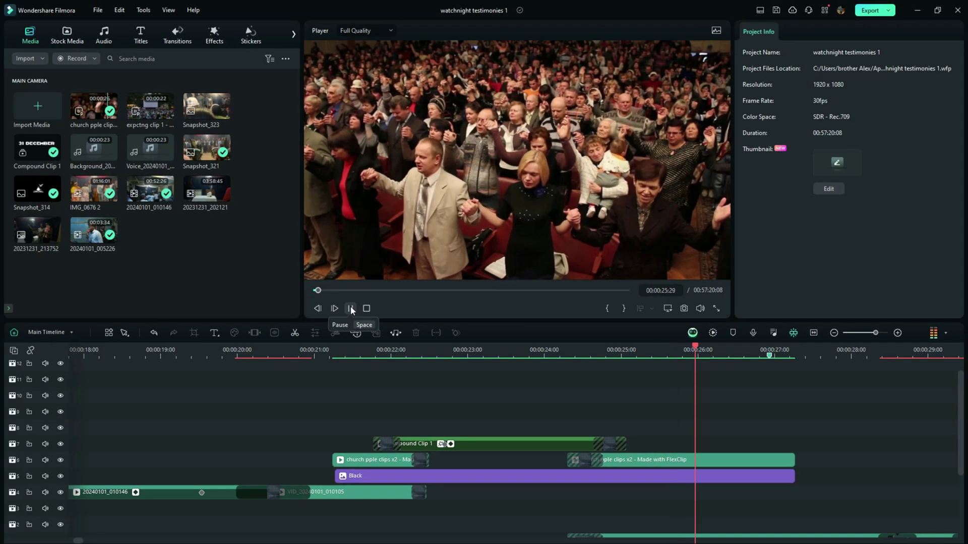
{"action": "left_click", "coordinate": [280, 367]}
{"action": "left_click", "coordinate": [334, 357]}
{"action": "key", "text": "space"}
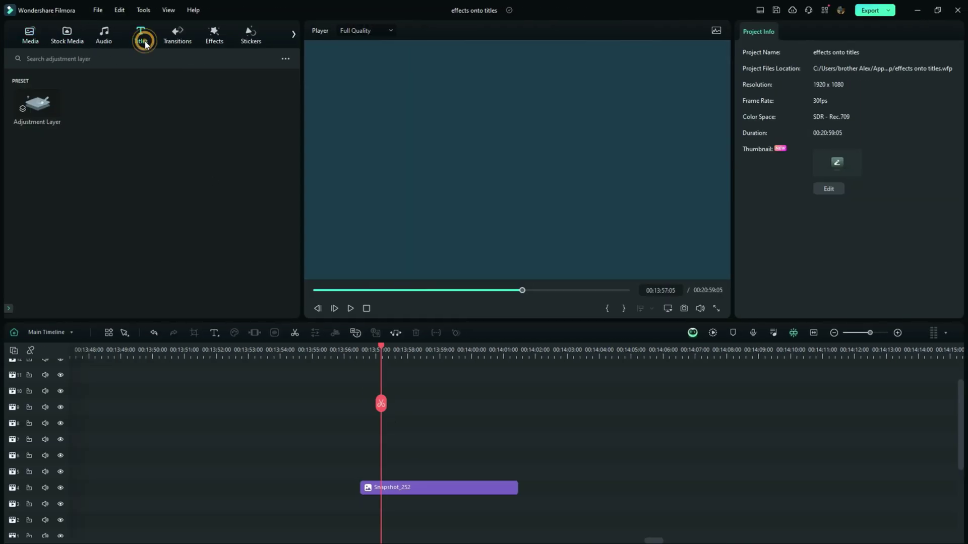
Add a Quick Text title on a track above Snapshot_252 with the text "31 December 2025".
{"action": "left_click", "coordinate": [144, 41]}
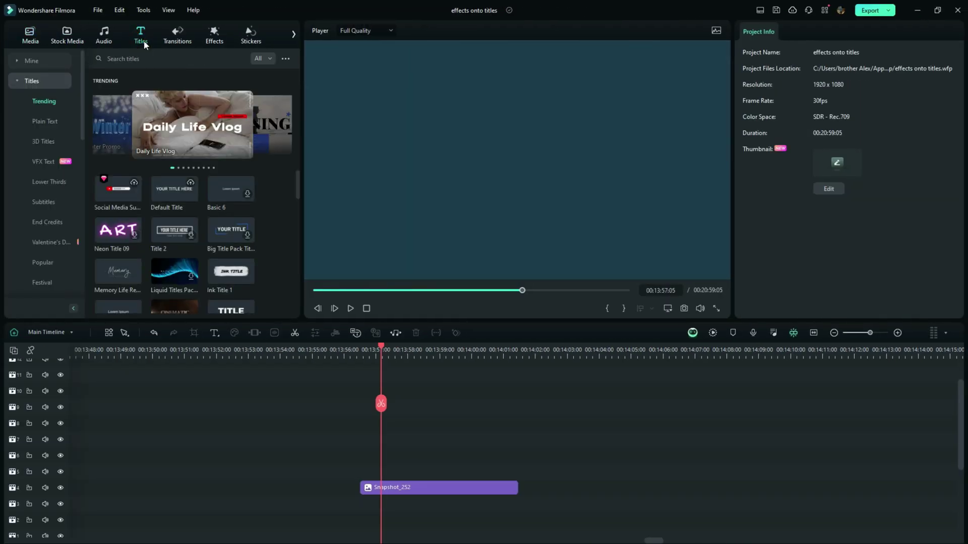
{"action": "left_click", "coordinate": [216, 334]}
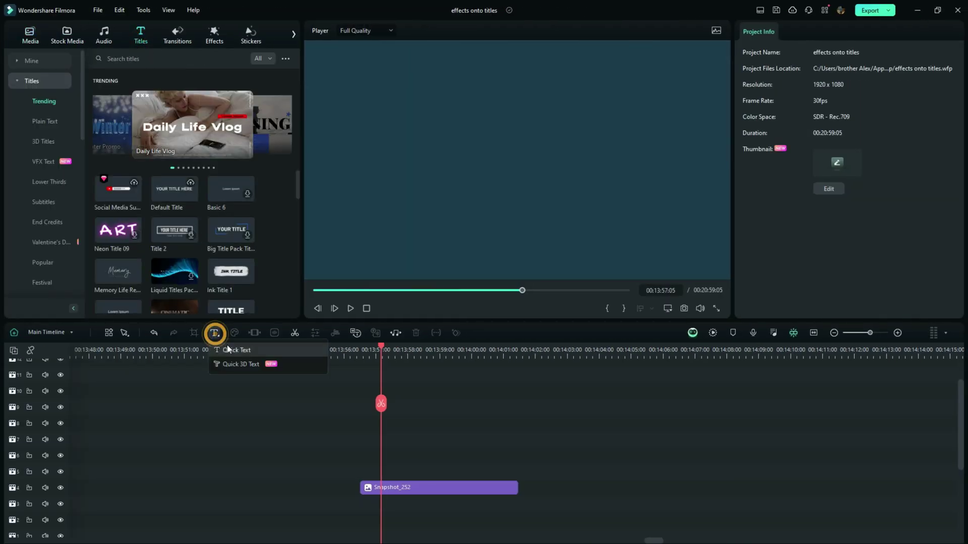
{"action": "left_click", "coordinate": [228, 347]}
{"action": "left_click_drag", "start_coordinate": [381, 494], "coordinate": [391, 432]}
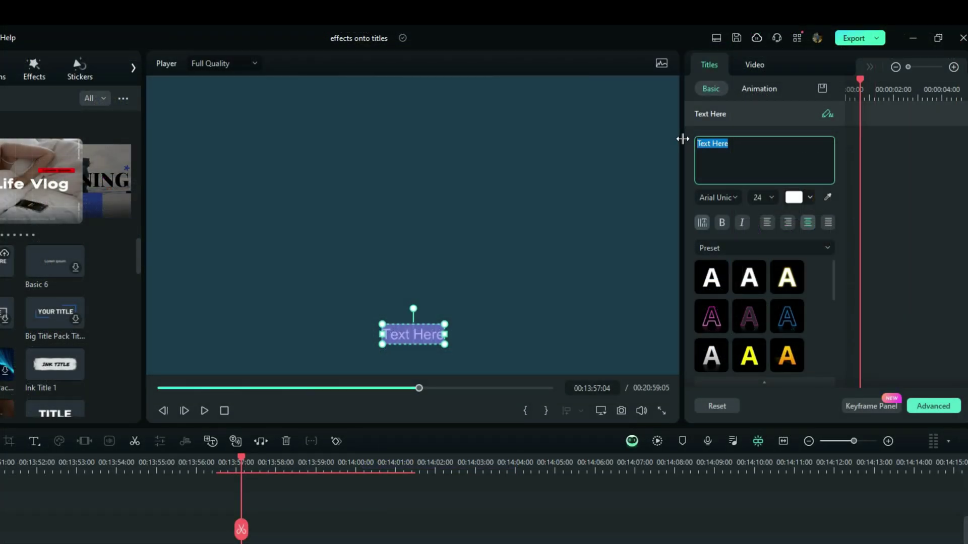
{"action": "type", "text": "31 D"}
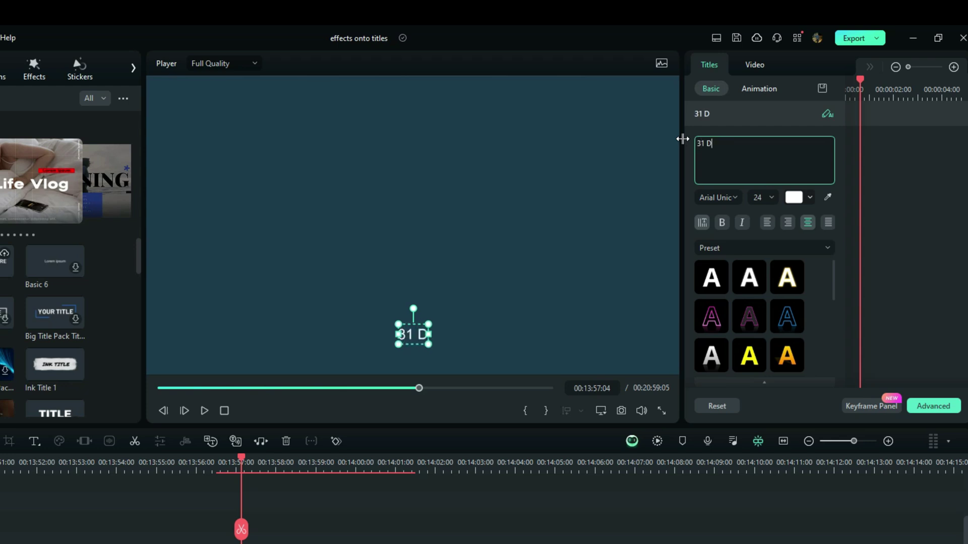
{"action": "type", "text": "ecember 2025"}
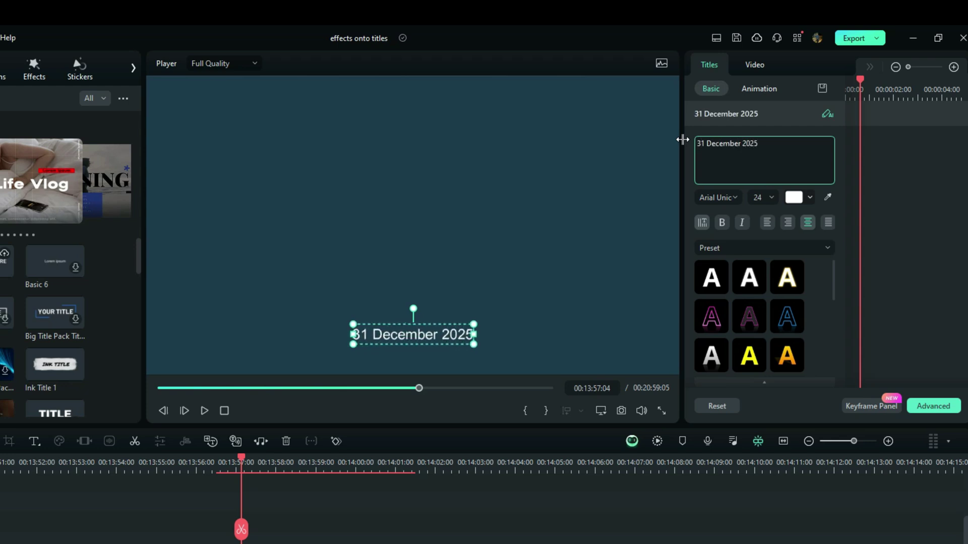
Change the title's font to Camar.
{"action": "left_click", "coordinate": [717, 197]}
{"action": "scroll", "coordinate": [746, 393], "scroll_direction": "down", "scroll_amount": 15}
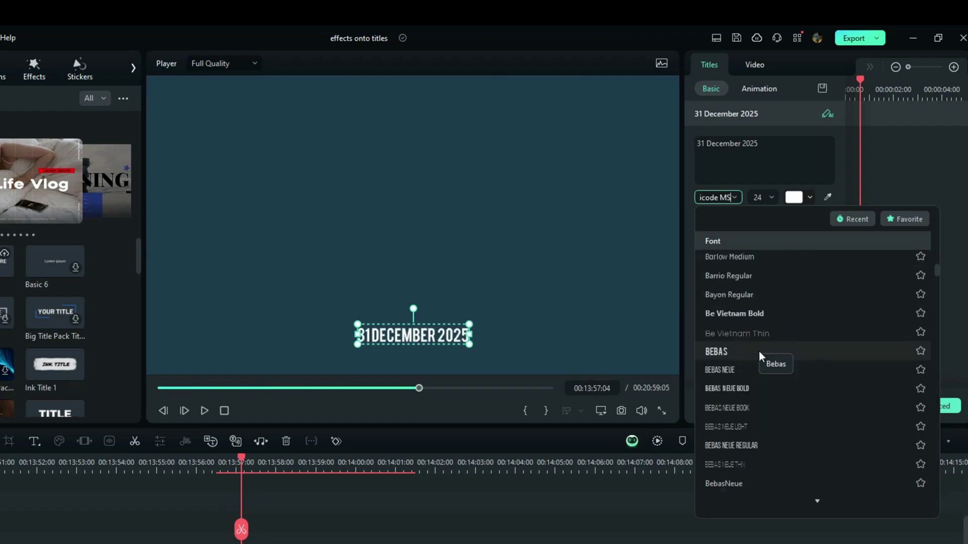
{"action": "left_click", "coordinate": [719, 463]}
Break the title onto a second line before 2025 and reposition it in the middle of the frame.
{"action": "double_click", "coordinate": [455, 333]}
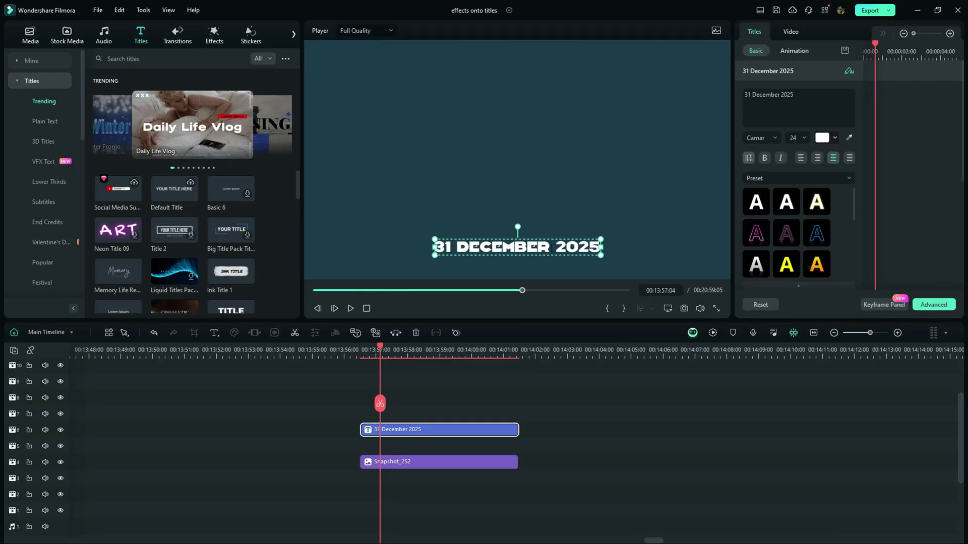
{"action": "key", "text": "Return"}
{"action": "left_click_drag", "start_coordinate": [484, 322], "coordinate": [514, 295]}
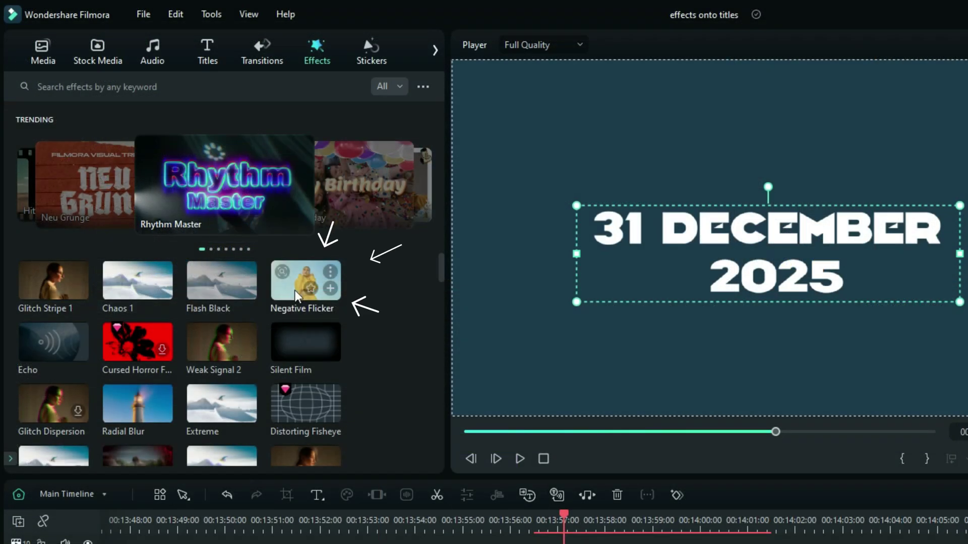
Try to apply the Negative Flicker effect directly to the title clip.
{"action": "left_click_drag", "start_coordinate": [206, 189], "coordinate": [273, 251]}
{"action": "left_click_drag", "start_coordinate": [399, 365], "coordinate": [360, 421]}
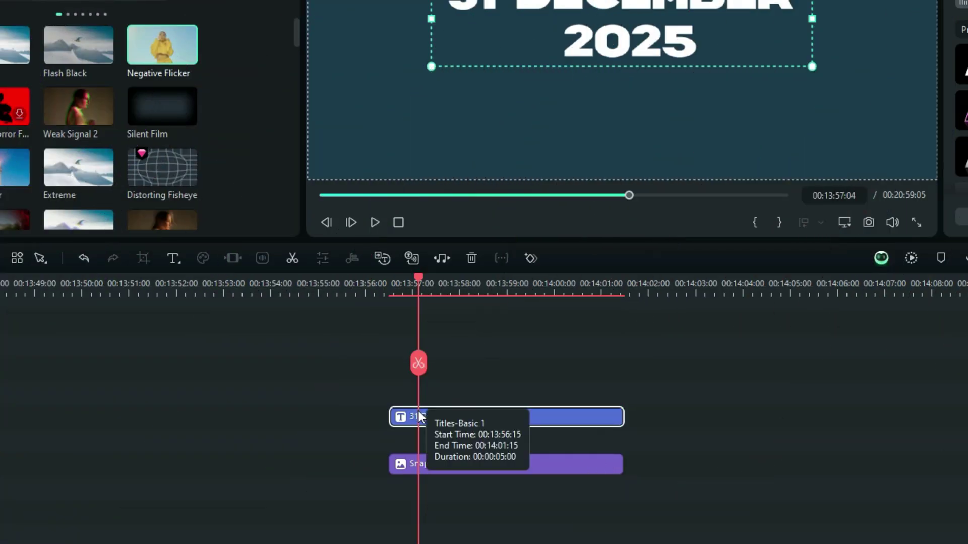
Convert the title clip into a compound clip named "31 december 2025".
{"action": "right_click", "coordinate": [360, 418]}
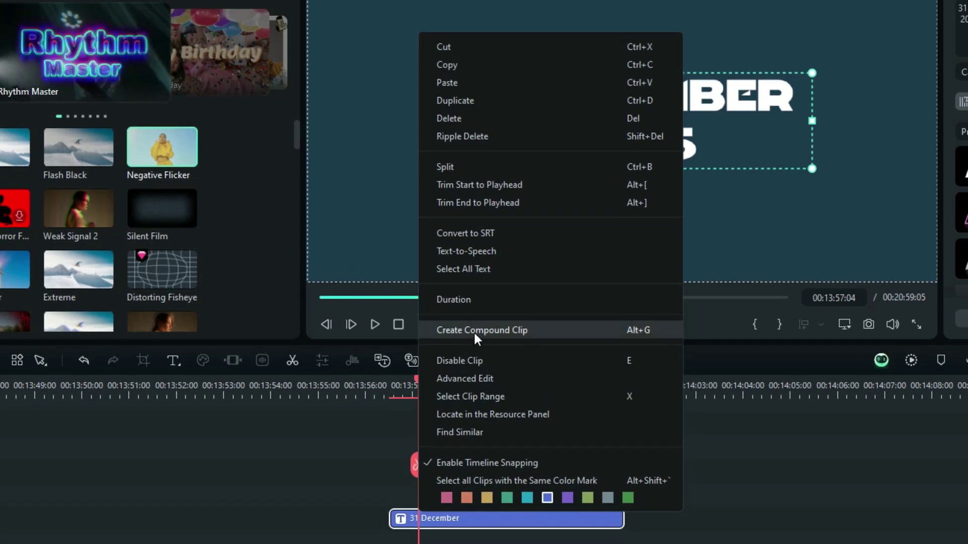
{"action": "left_click", "coordinate": [473, 331]}
{"action": "type", "text": "31 dece"}
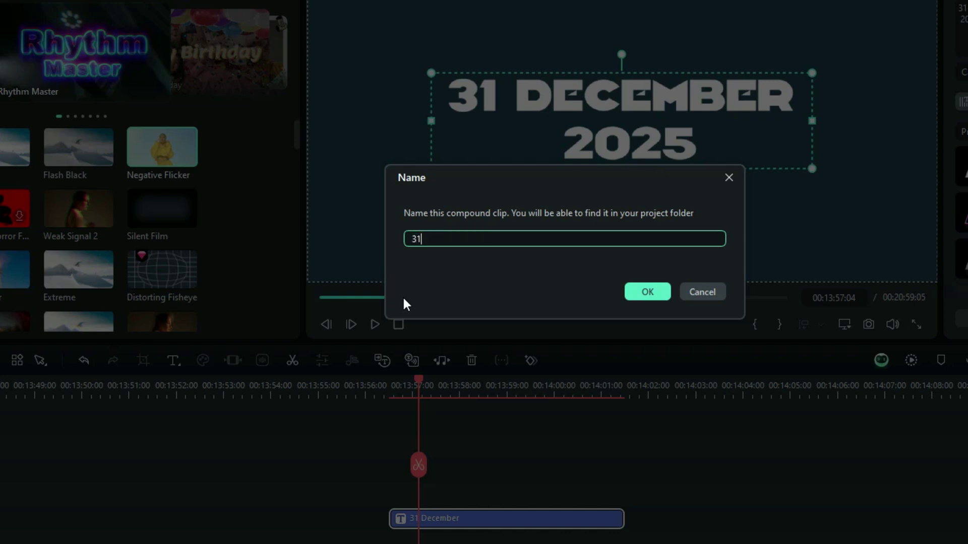
{"action": "type", "text": "mberrrrr 2"}
{"action": "key", "text": "BackSpace"}
{"action": "key", "text": "BackSpace"}
{"action": "key", "text": "BackSpace"}
{"action": "key", "text": "BackSpace"}
{"action": "key", "text": "BackSpace"}
{"action": "key", "text": "BackSpace"}
{"action": "type", "text": "2025"}
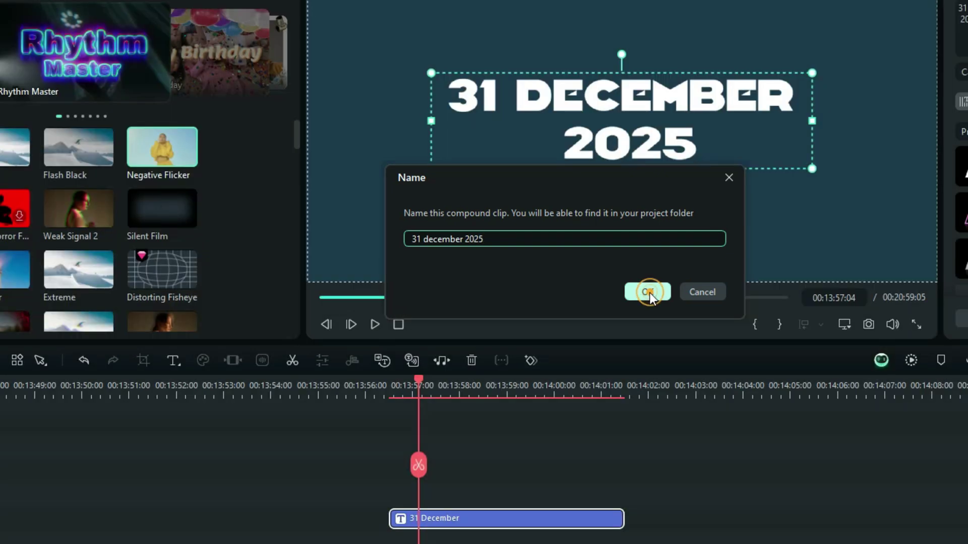
{"action": "left_click", "coordinate": [648, 292]}
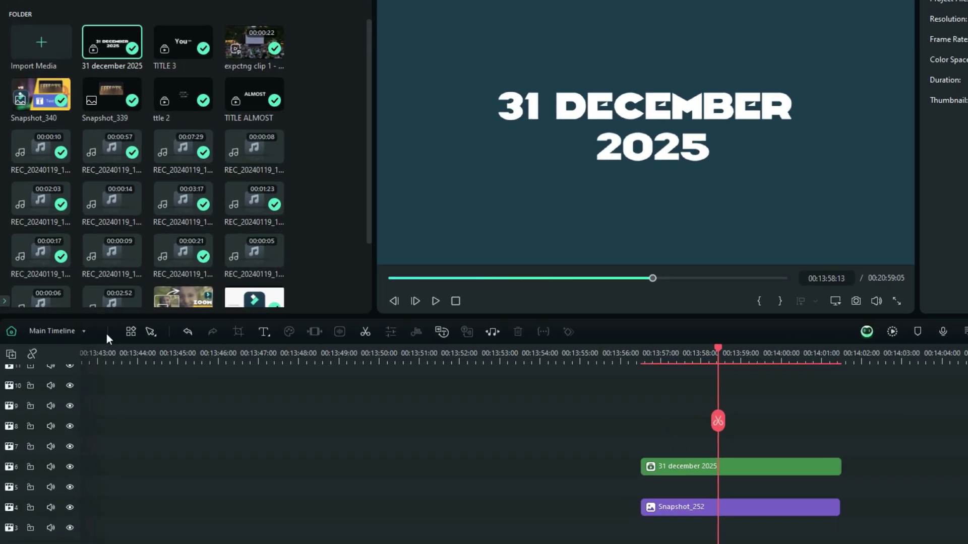
Change the title's year to 2024 inside the 31 december 2025 compound clip and return to the main timeline.
{"action": "left_click", "coordinate": [71, 333]}
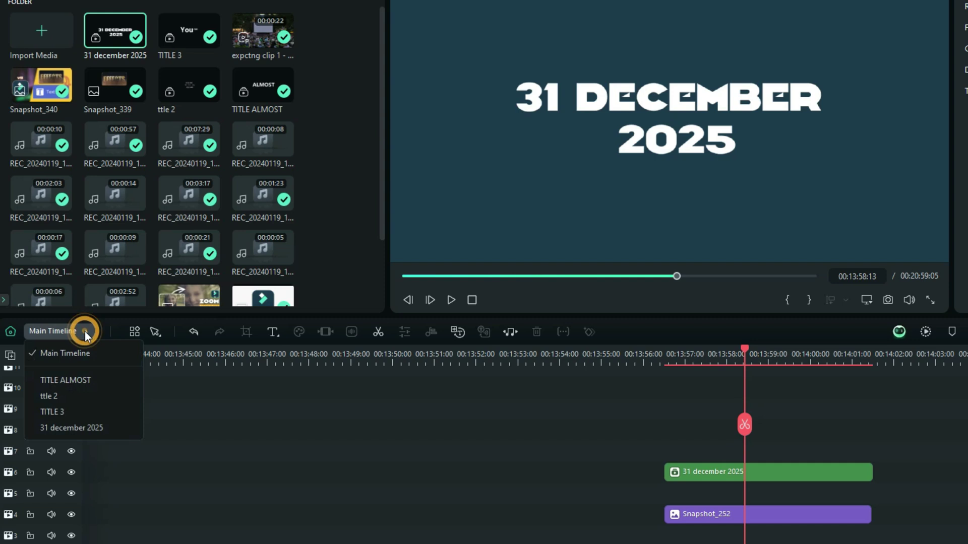
{"action": "left_click", "coordinate": [64, 430]}
{"action": "left_click", "coordinate": [293, 479]}
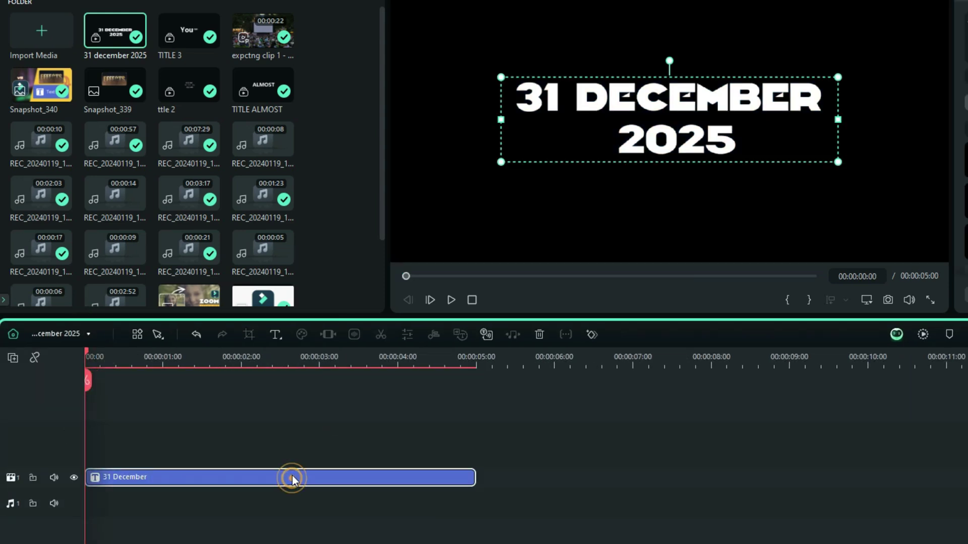
{"action": "left_click", "coordinate": [734, 193]}
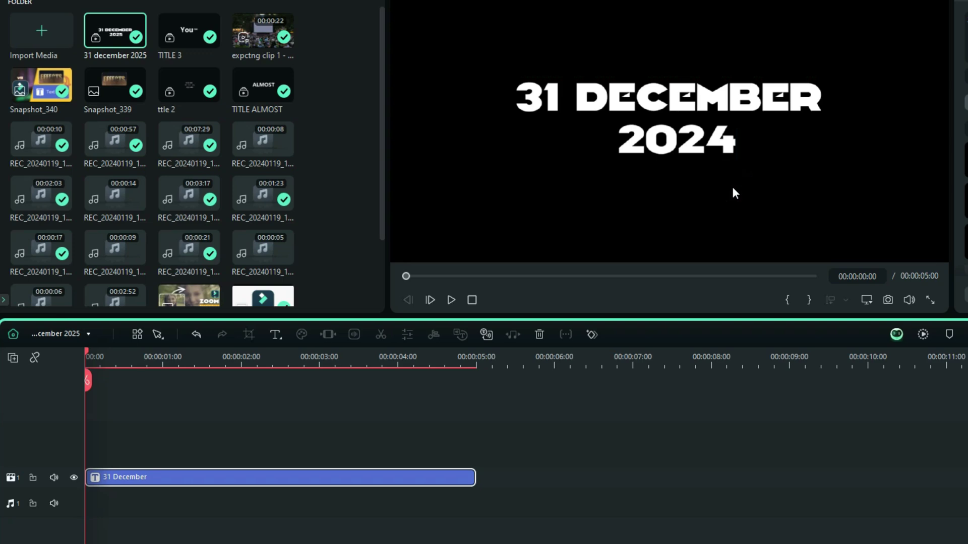
{"action": "left_click", "coordinate": [60, 331]}
{"action": "left_click", "coordinate": [58, 352]}
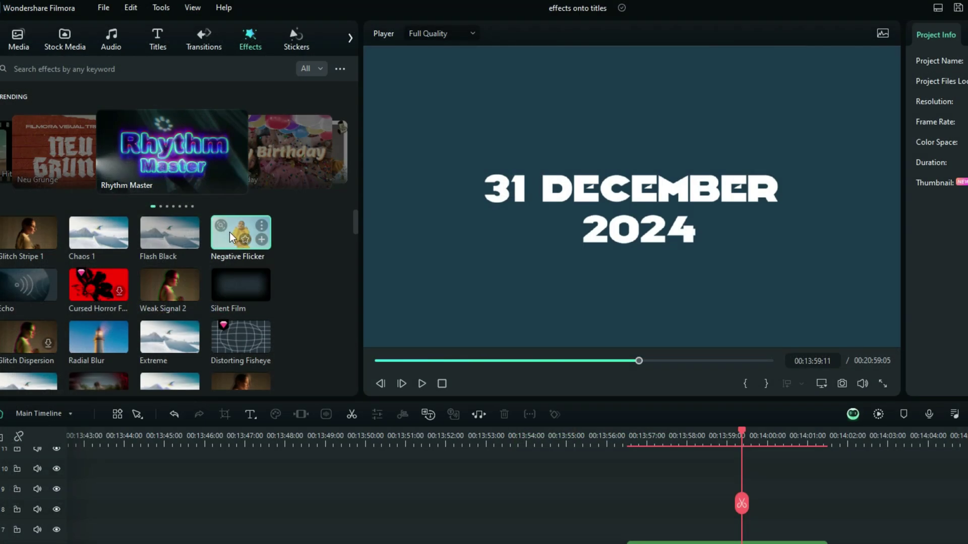
Apply the Negative Flicker effect to the 31 december 2025 compound clip.
{"action": "left_click_drag", "start_coordinate": [229, 234], "coordinate": [608, 543]}
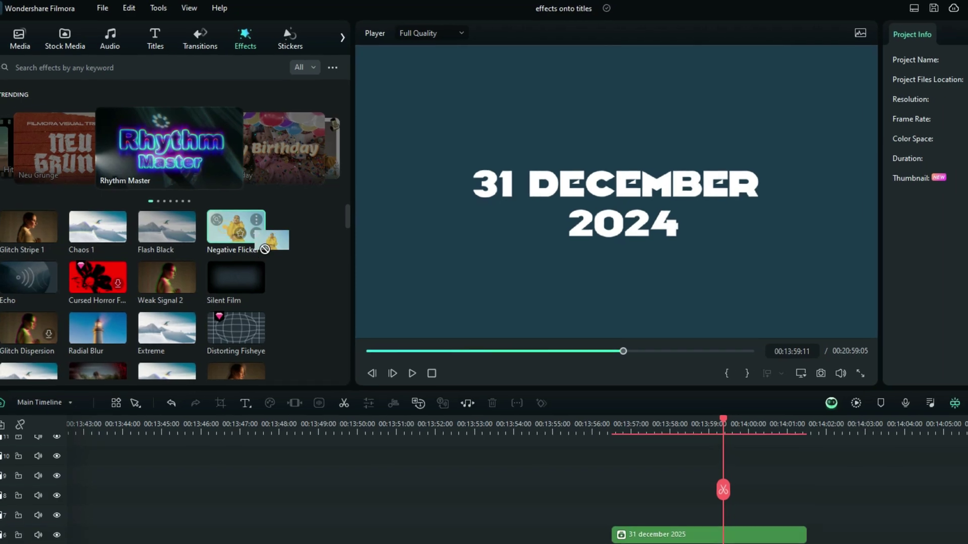
{"action": "left_click_drag", "start_coordinate": [498, 433], "coordinate": [528, 447]}
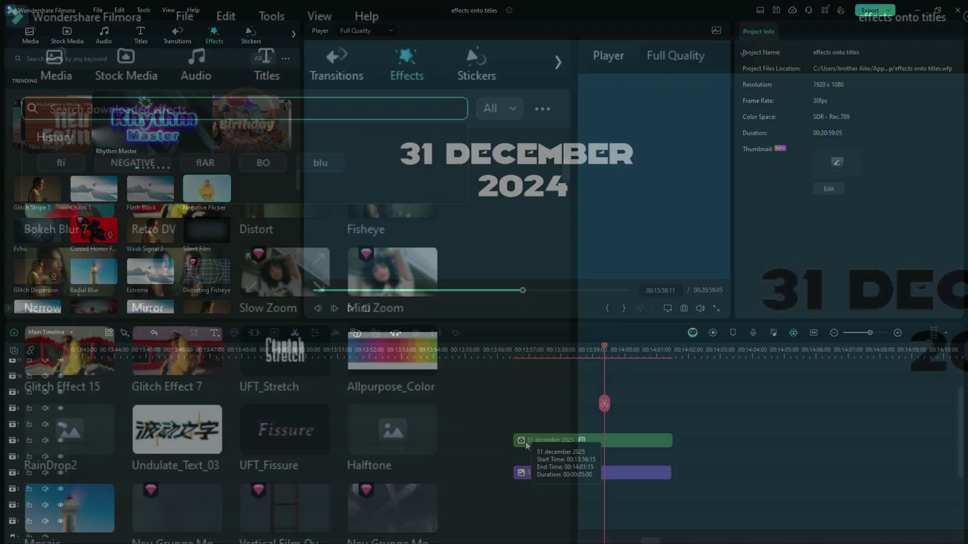
Search the effects for "colorful ligh", apply Colorful Lighting to the 31 december 2025 compound clip, and play it back.
{"action": "left_click", "coordinate": [133, 59]}
{"action": "type", "text": "colorful ligh"}
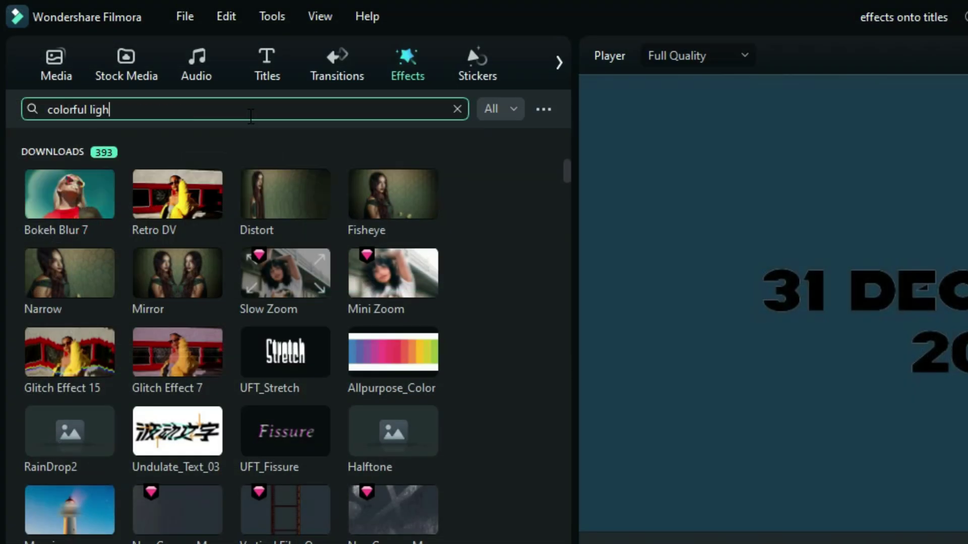
{"action": "key", "text": "Return"}
{"action": "left_click_drag", "start_coordinate": [69, 194], "coordinate": [526, 439]}
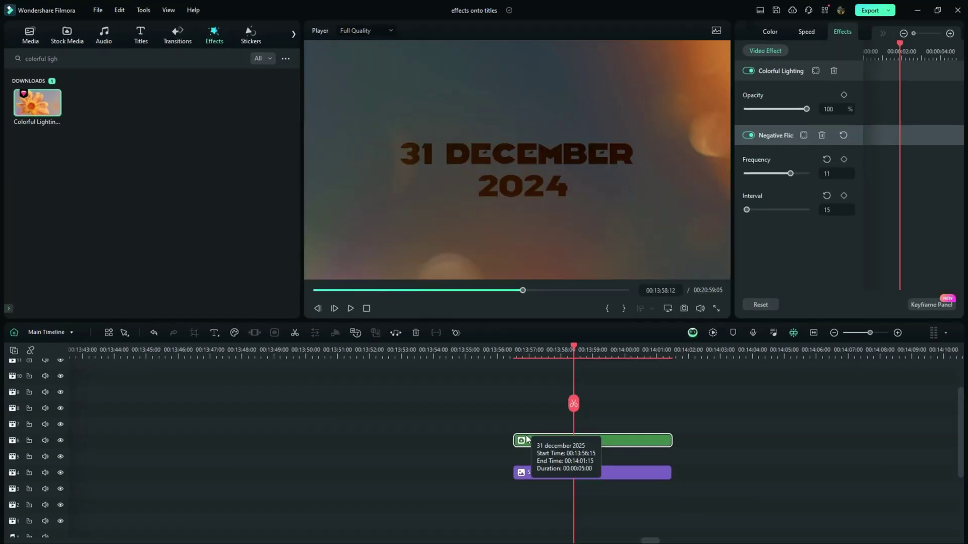
{"action": "key", "text": "space"}
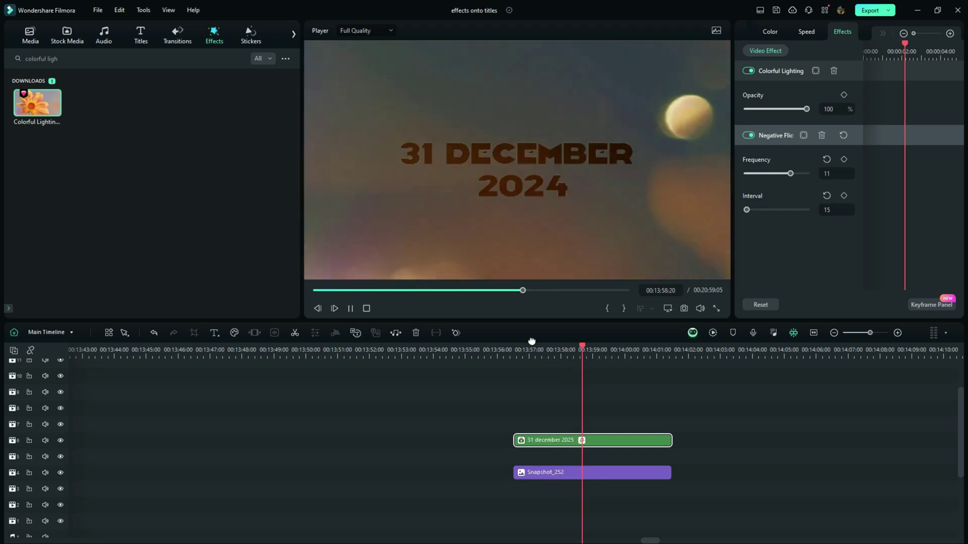
{"action": "key", "text": "space"}
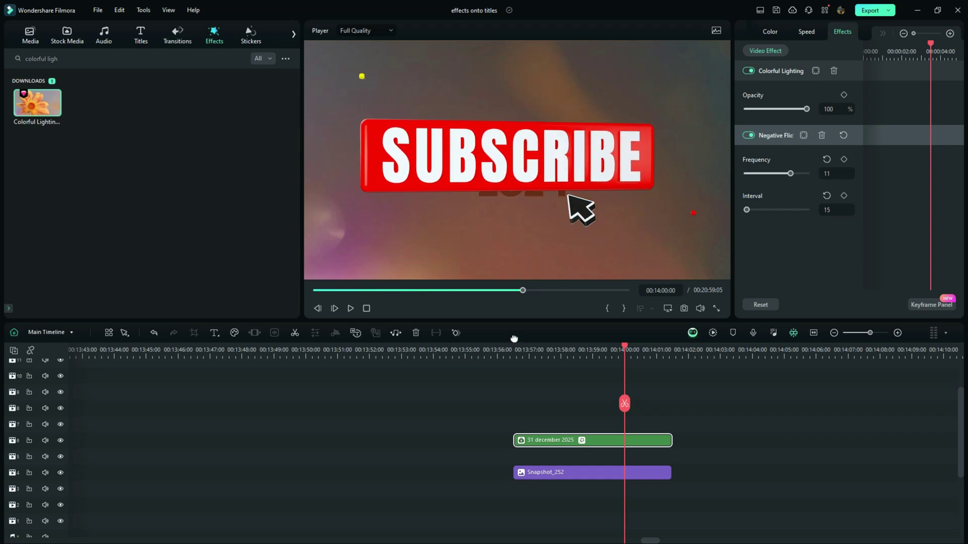
{"action": "mouse_move", "coordinate": [51, 94]}
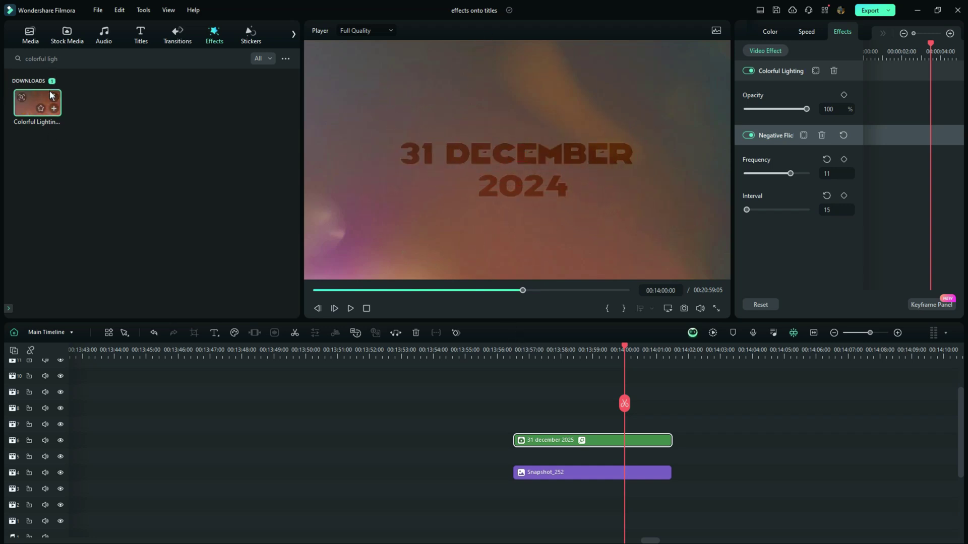